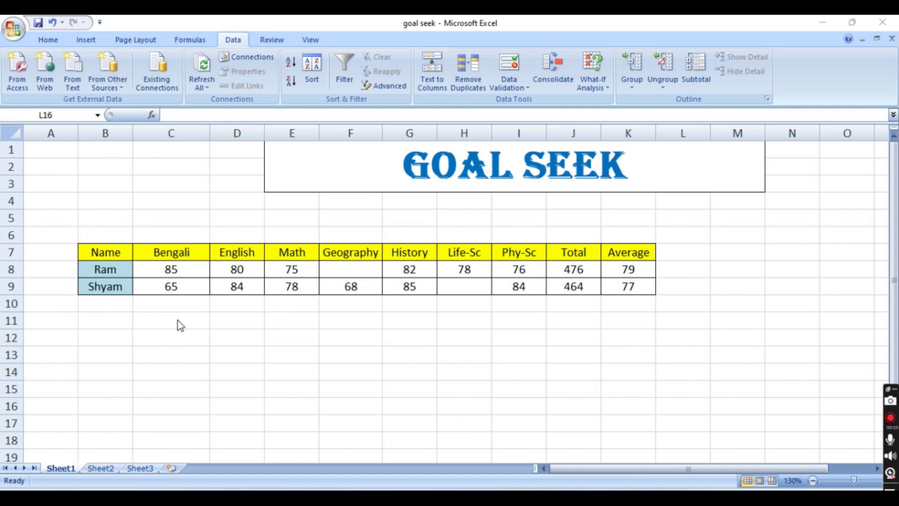
- Inspect the blank Geography (F8) and Life-Sc (H9) marks and the Total and Average formulas in row 8
left_click(358, 270)
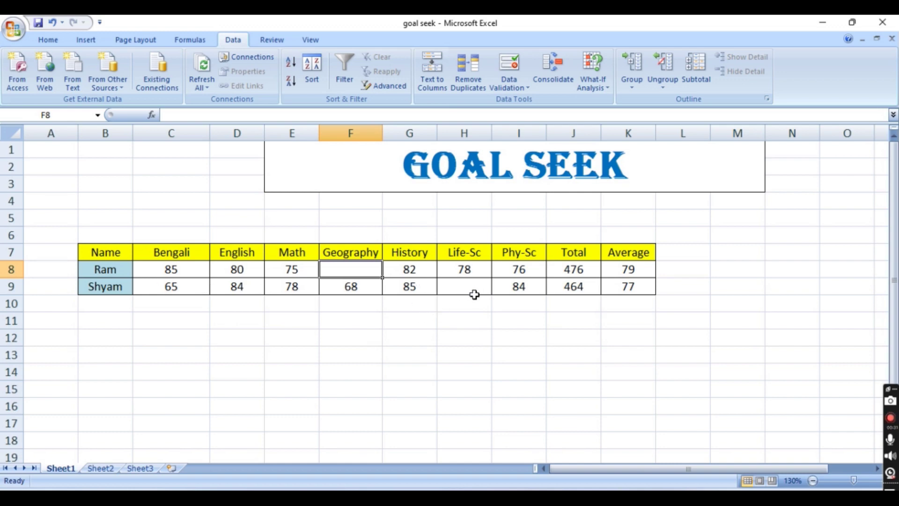
left_click(474, 294)
left_click(445, 343)
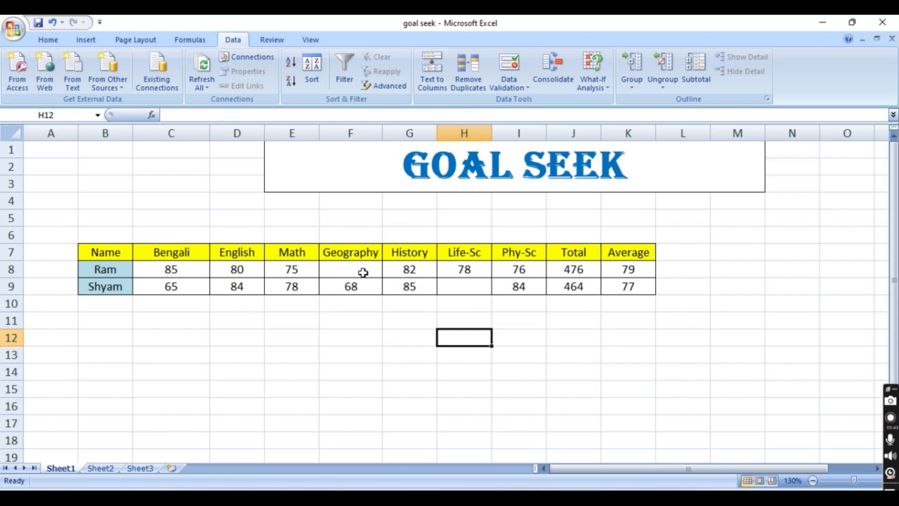
left_click(362, 270)
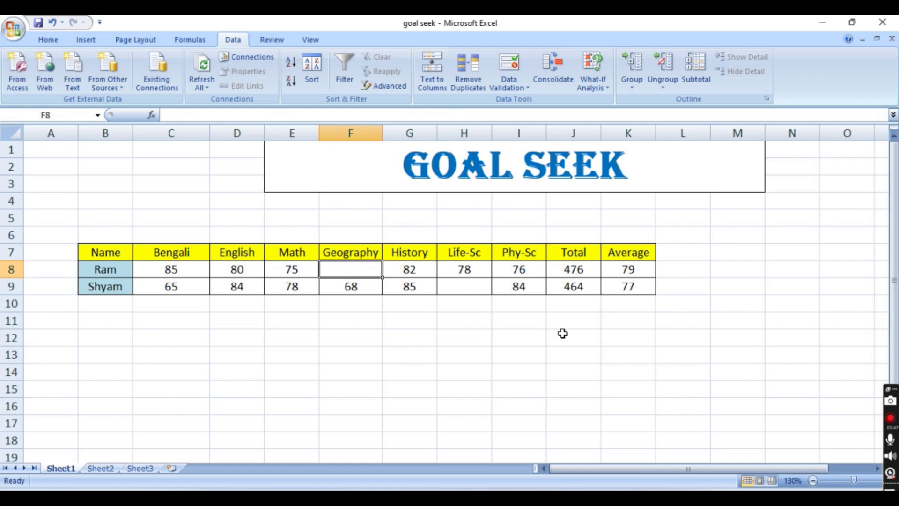
left_click(584, 271)
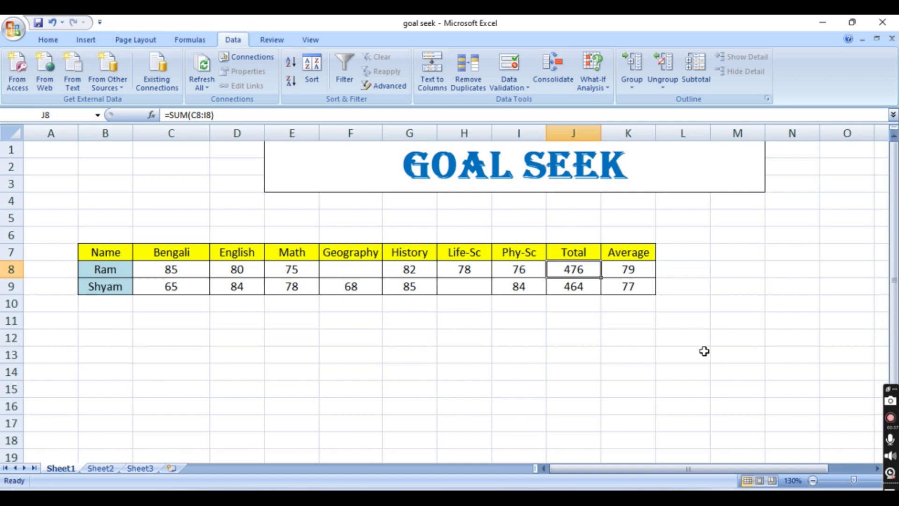
left_click(579, 356)
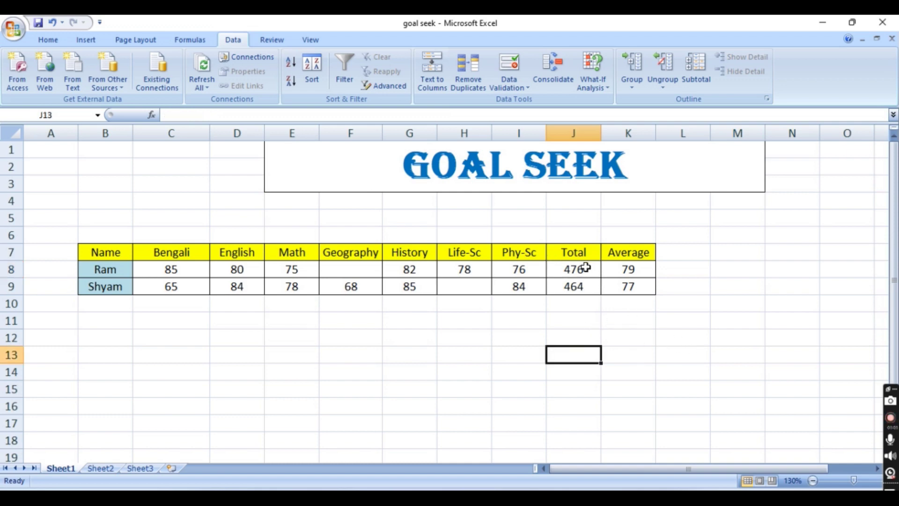
left_click(589, 268)
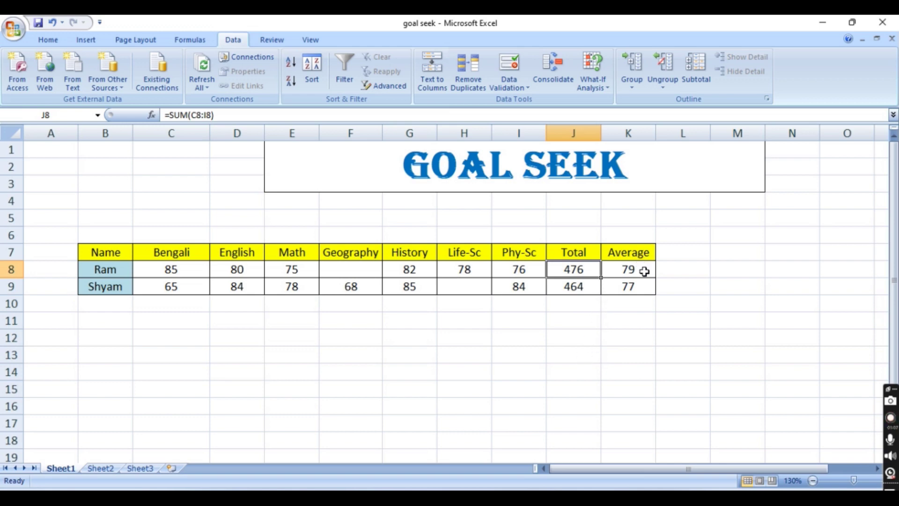
left_click(641, 272)
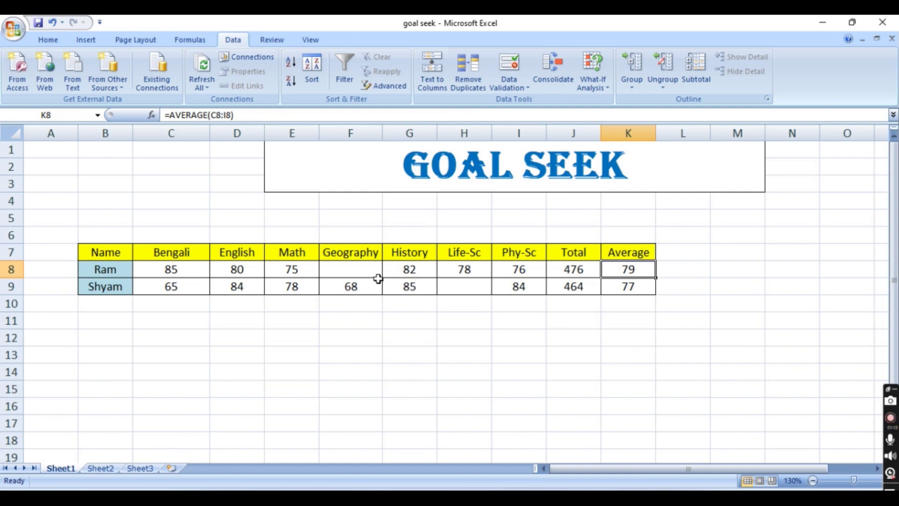
left_click_drag(361, 275, 686, 274)
left_click(621, 273)
left_click(349, 268)
left_click(630, 389)
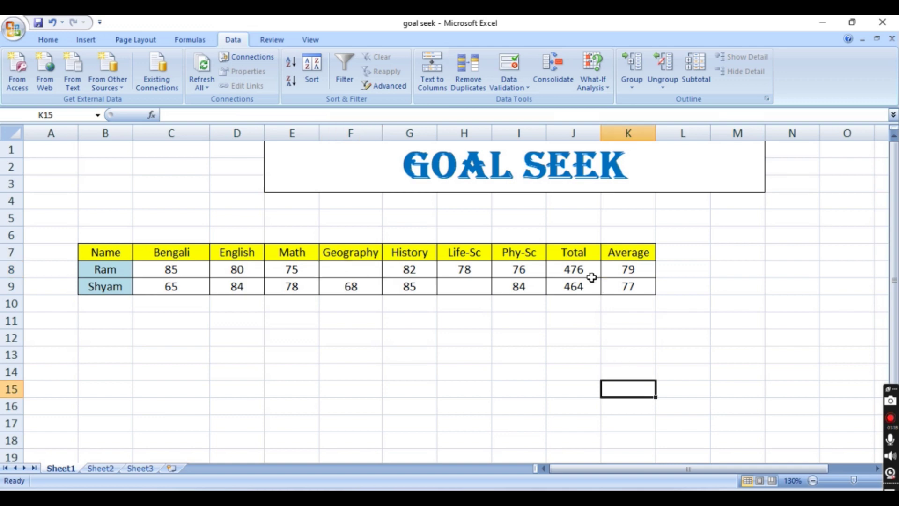
- Trial a Goal Seek setting Total J8 to 550 by changing F8, then cancel to restore the marks
left_click(574, 269)
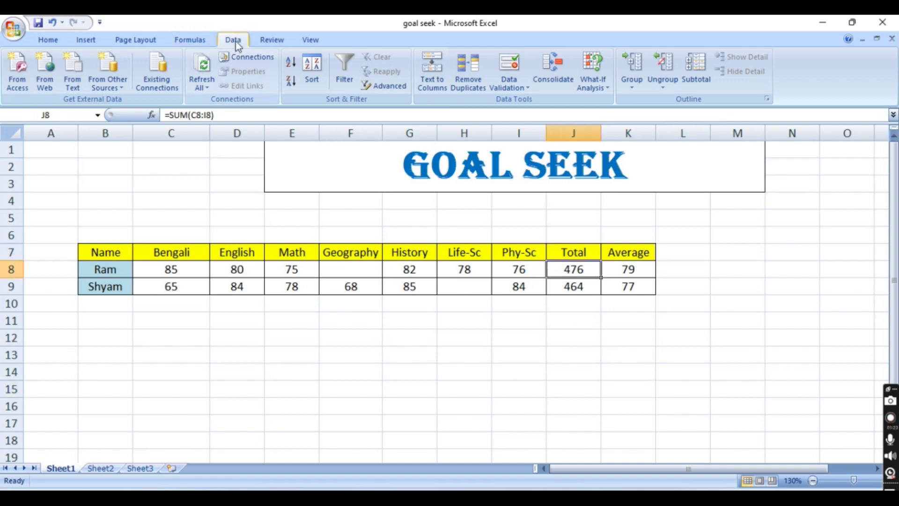
left_click(606, 94)
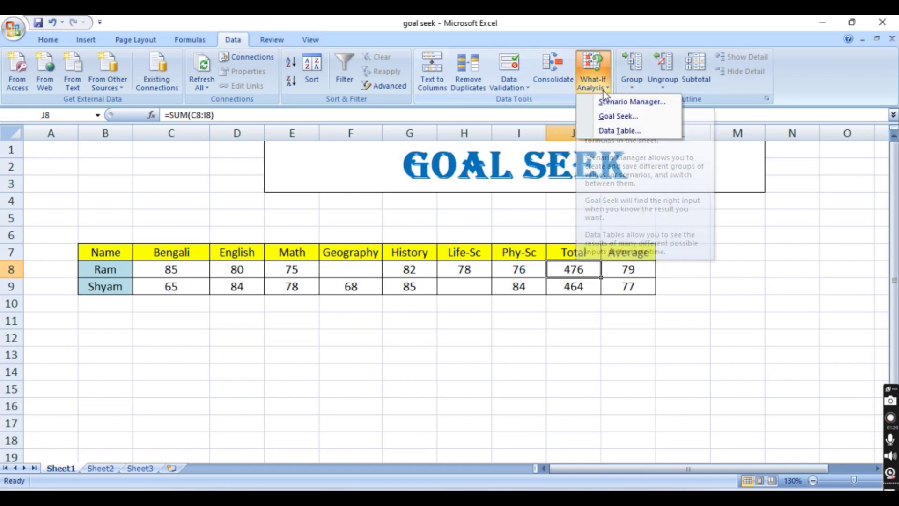
left_click(627, 119)
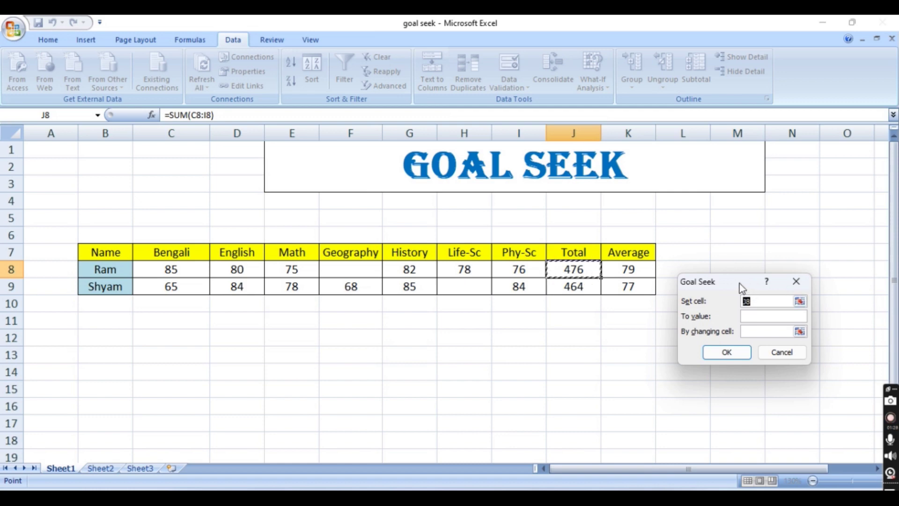
mouse_move(745, 214)
left_mouse_down()
mouse_move(745, 199)
mouse_move(733, 196)
left_mouse_up()
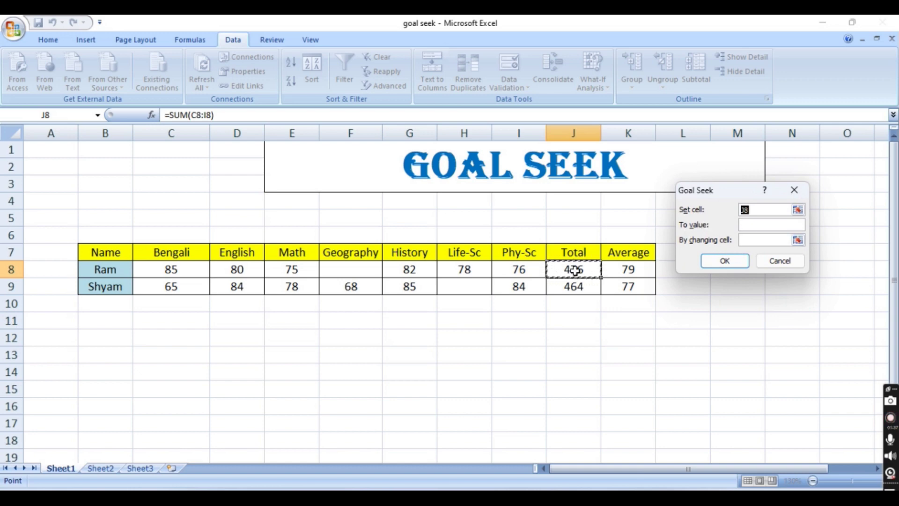
left_click(752, 224)
type("550")
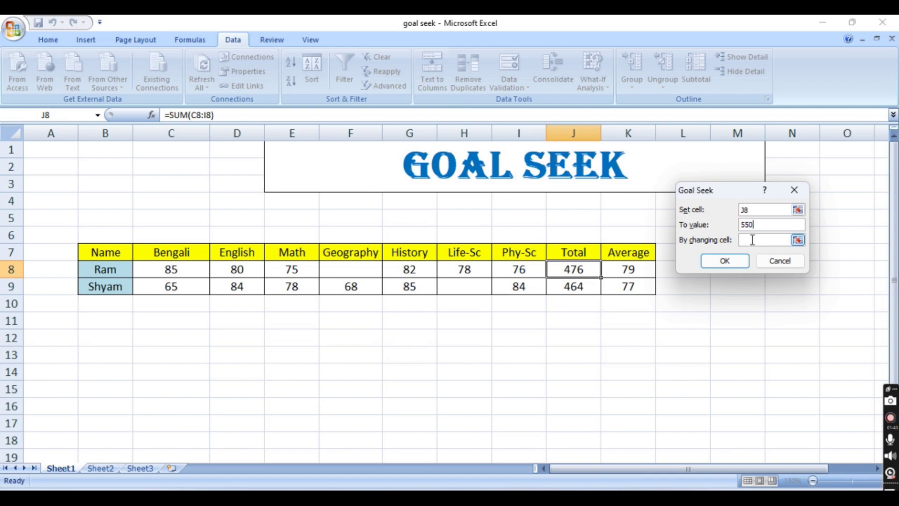
left_click(753, 240)
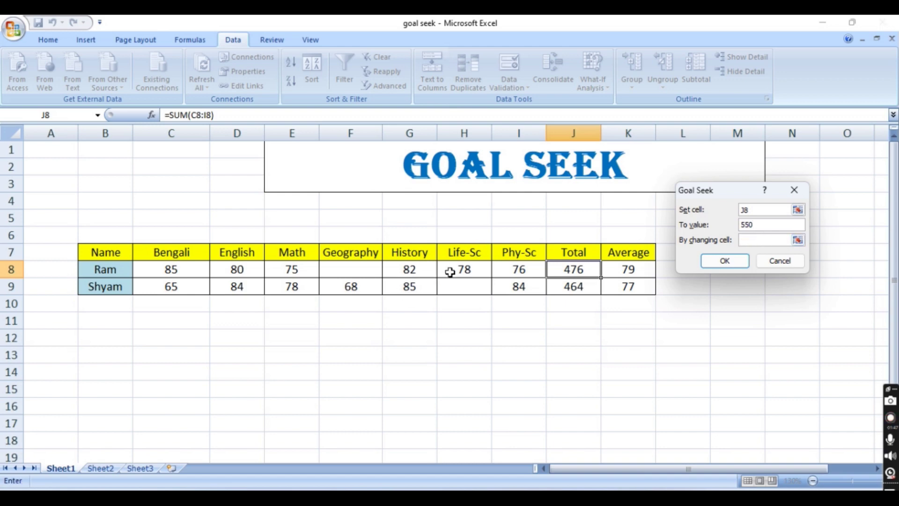
left_click(349, 269)
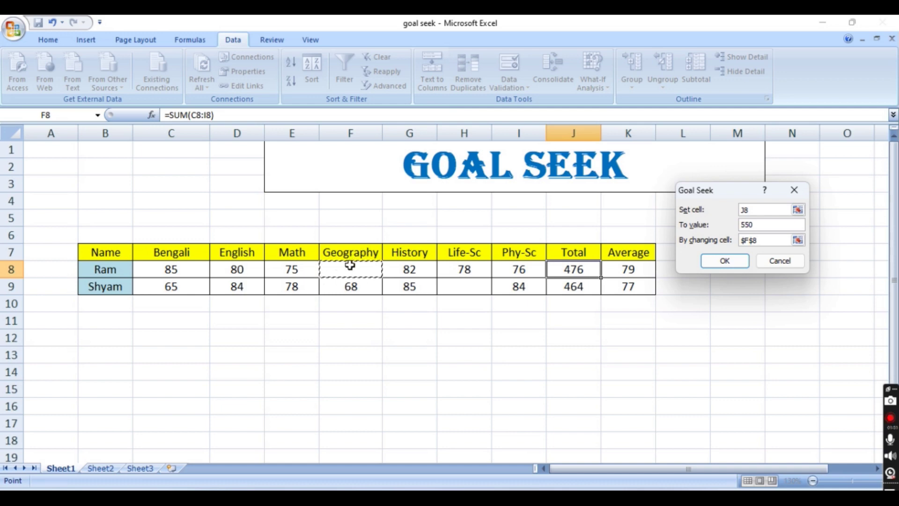
left_click_drag(744, 190, 747, 173)
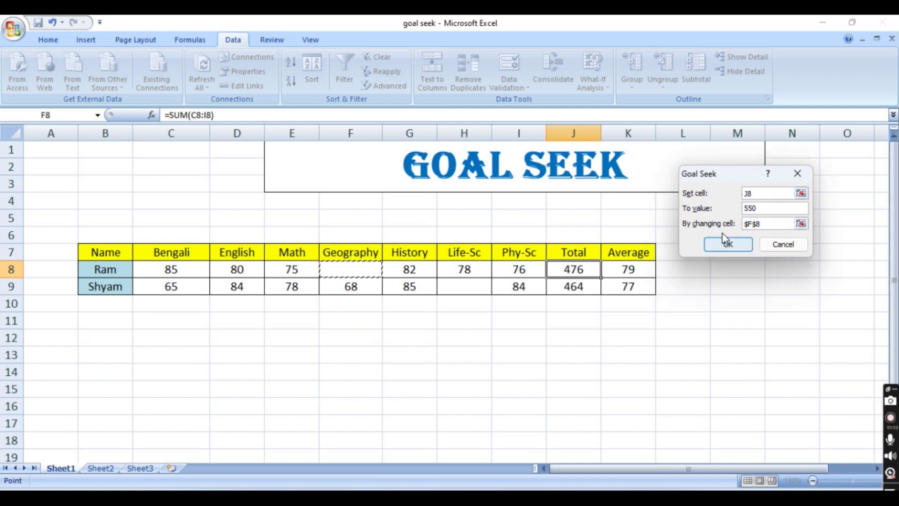
left_click(724, 245)
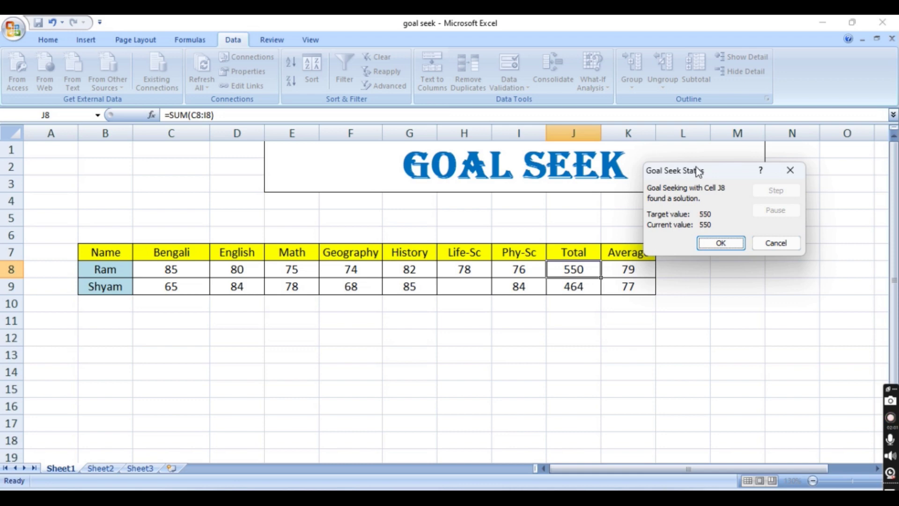
left_click_drag(725, 172, 726, 151)
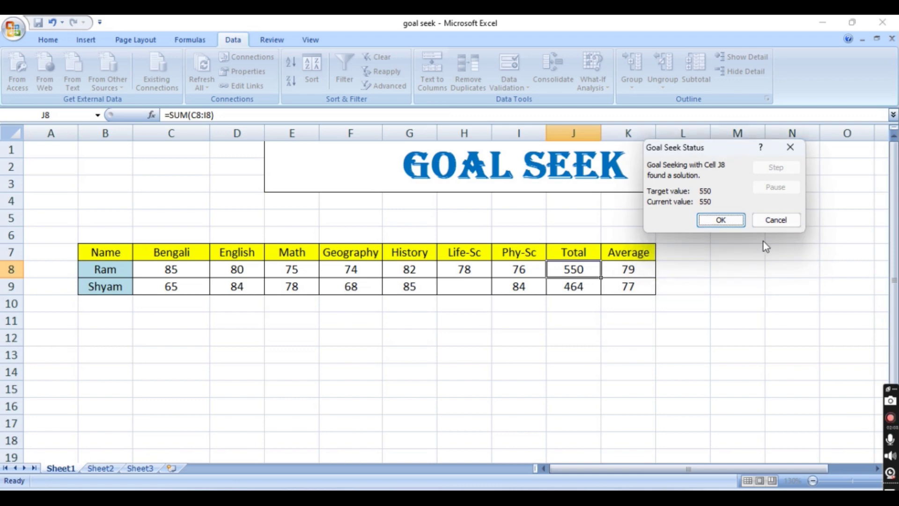
left_click(778, 223)
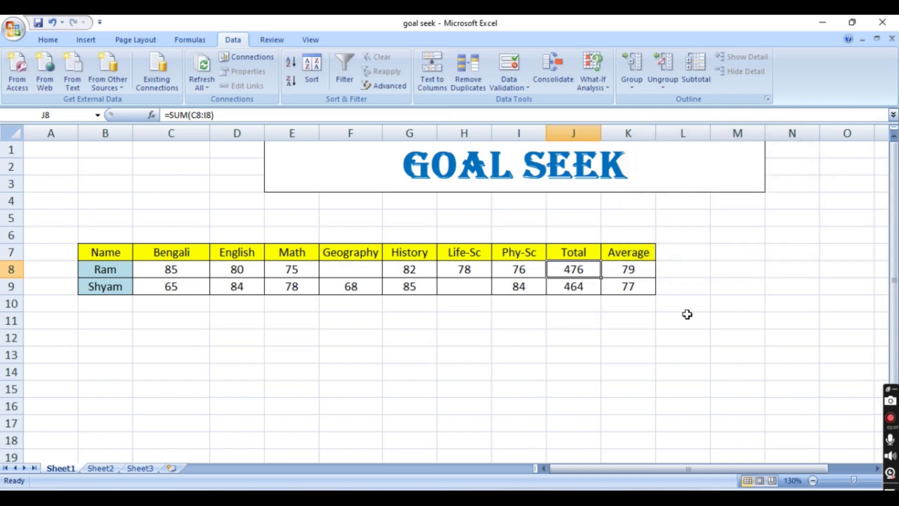
- Goal Seek Average K8 to 80 by changing F8, keeping the resulting Geography mark of 84
left_click(672, 340)
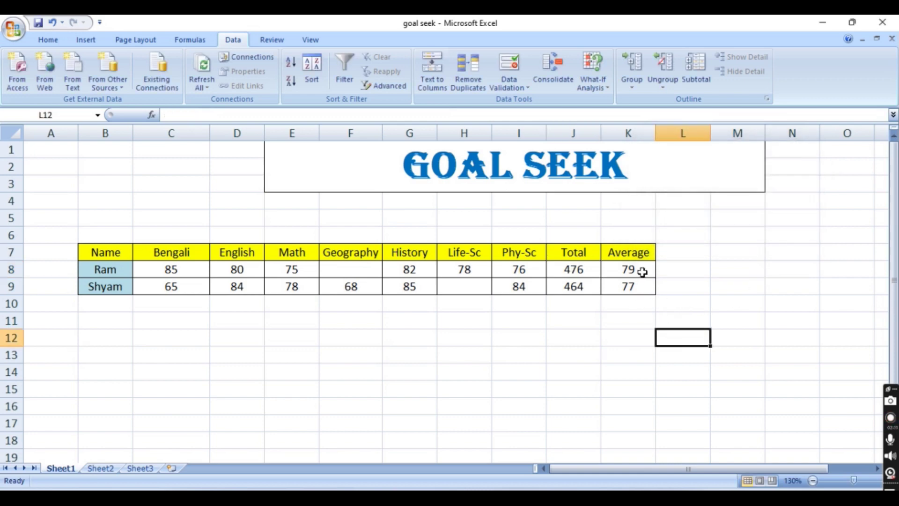
left_click(643, 272)
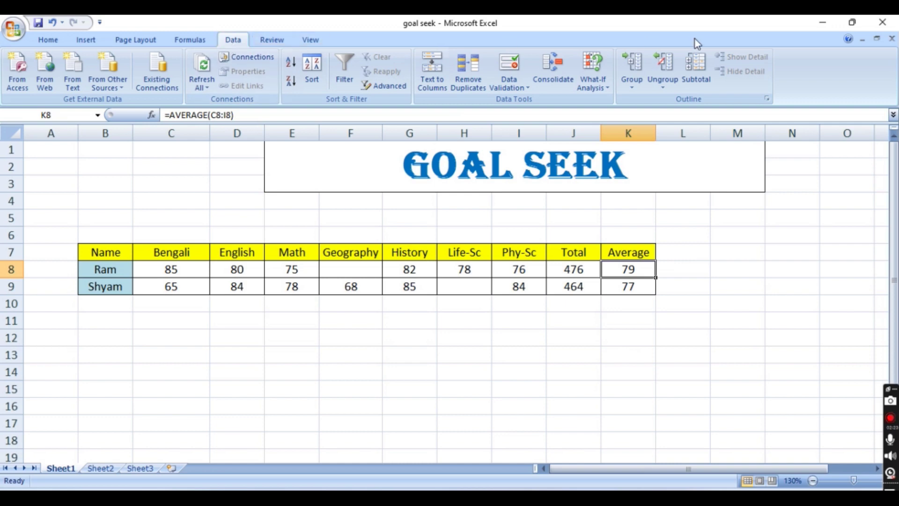
left_click(592, 84)
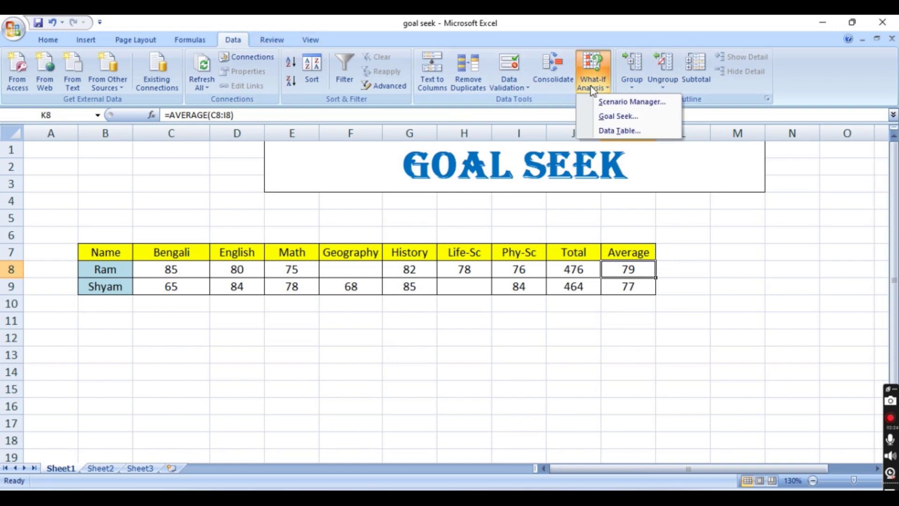
left_click(628, 116)
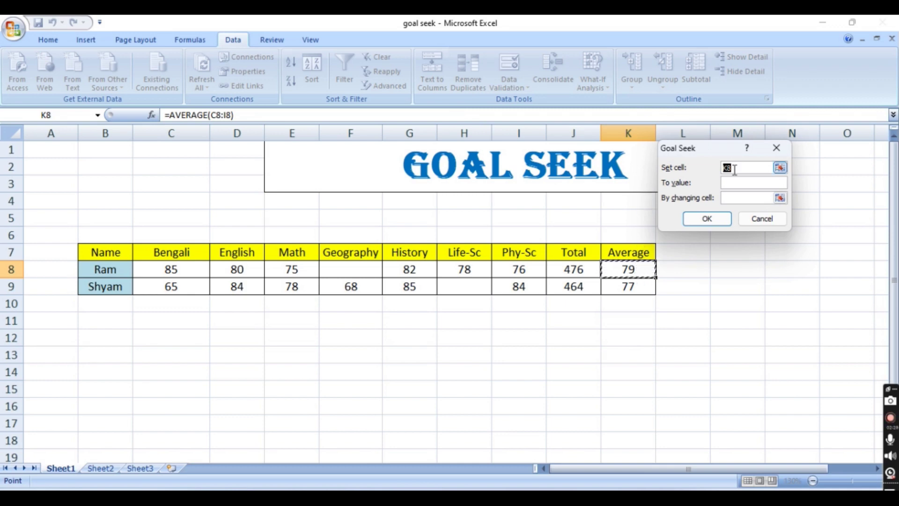
left_click_drag(723, 149, 749, 159)
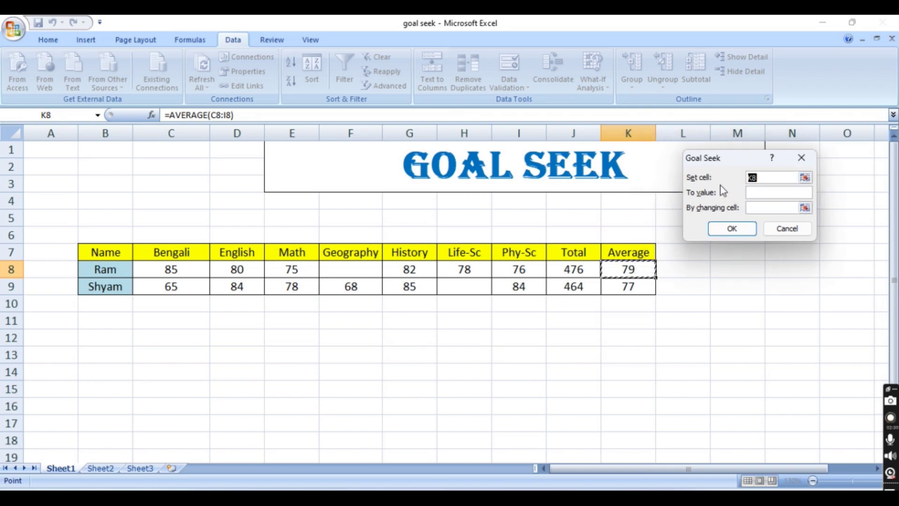
left_click(766, 193)
type("80")
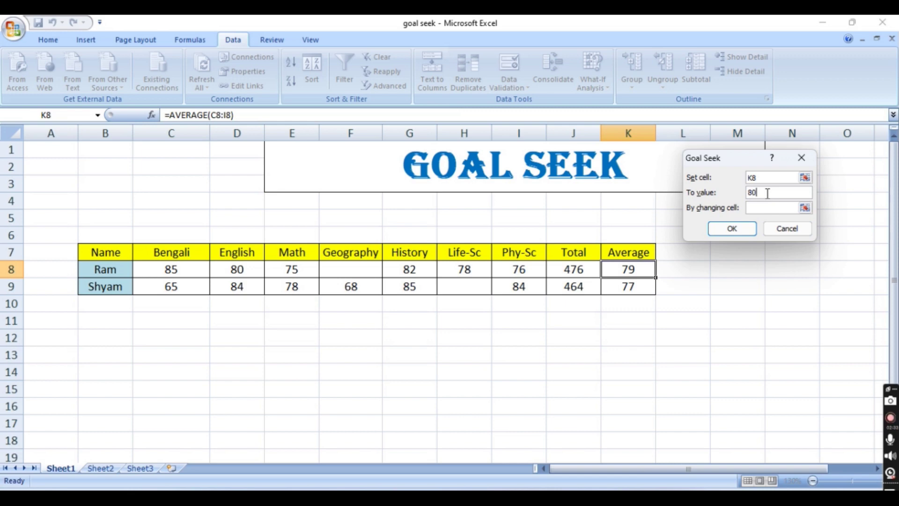
left_click(770, 210)
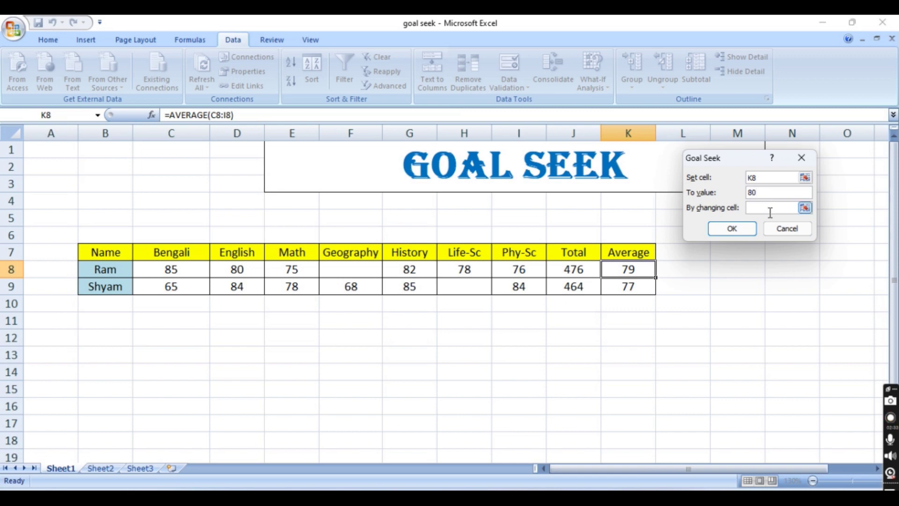
left_click(351, 268)
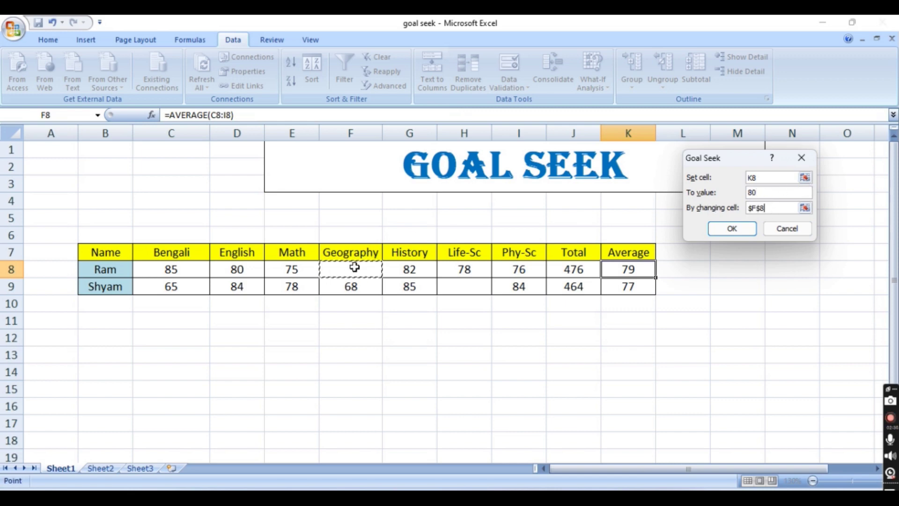
left_click(730, 227)
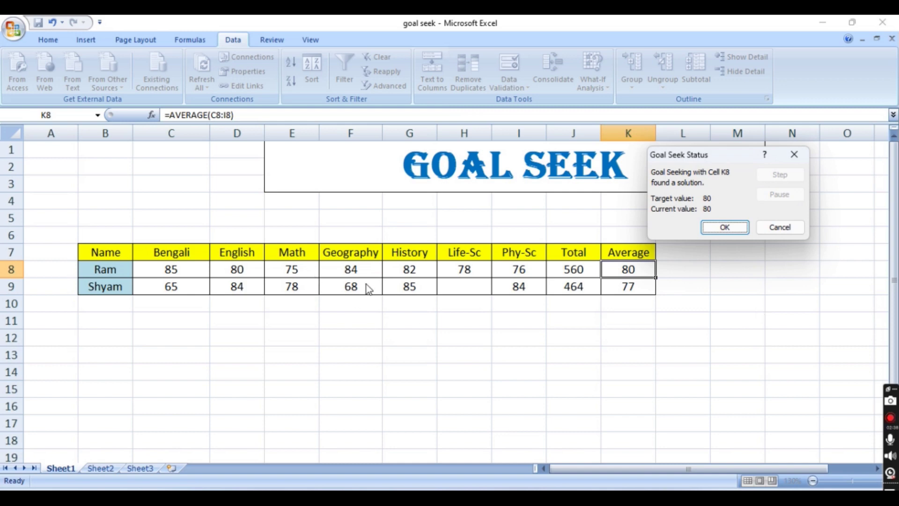
left_click(744, 229)
left_click(717, 322)
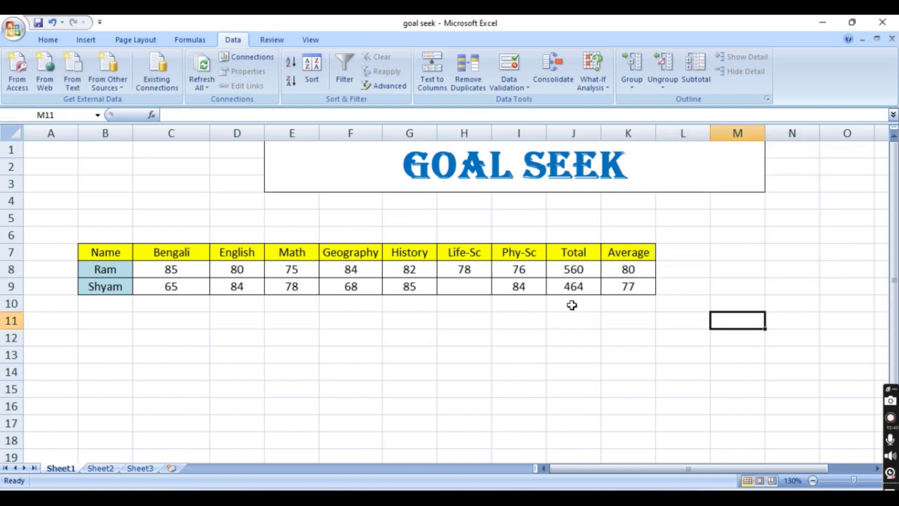
left_click(468, 282)
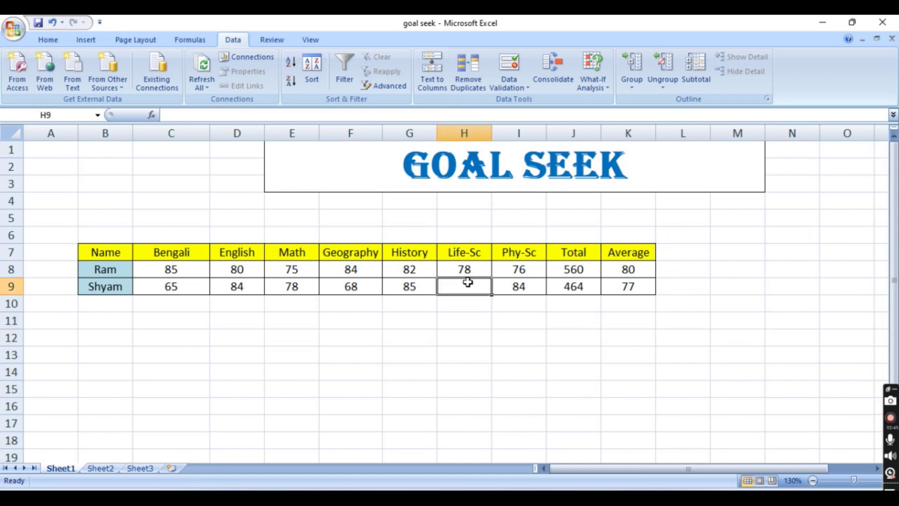
- Goal Seek Shyam's Total J9 to 540 by changing H9, accepting the Life-Sc mark of 76
left_click(572, 294)
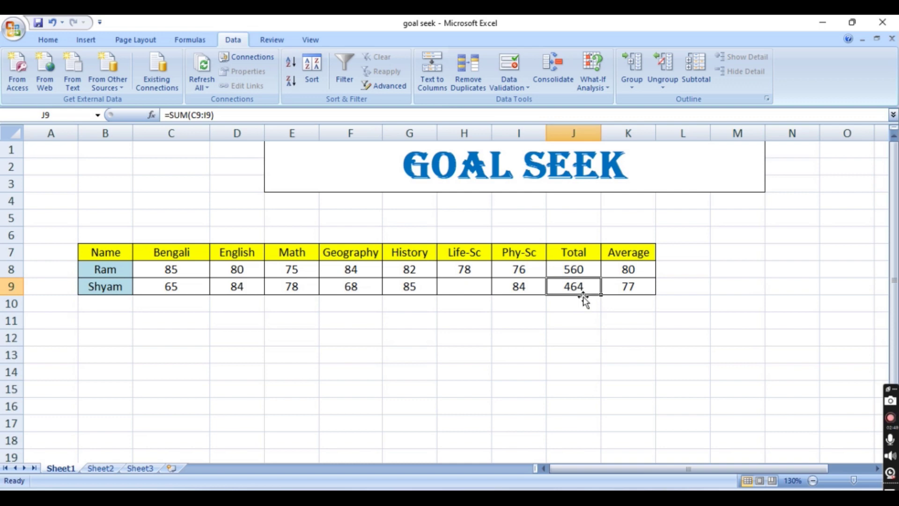
left_click(640, 377)
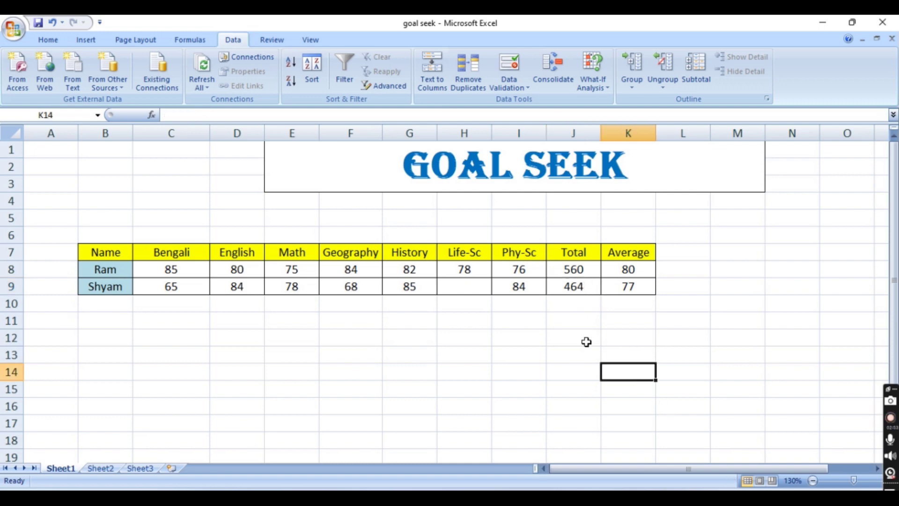
left_click(589, 290)
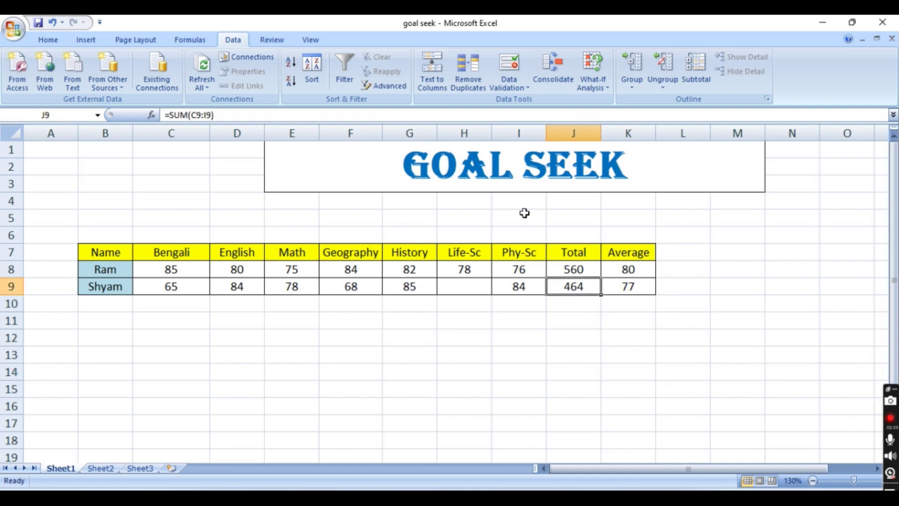
left_click(605, 87)
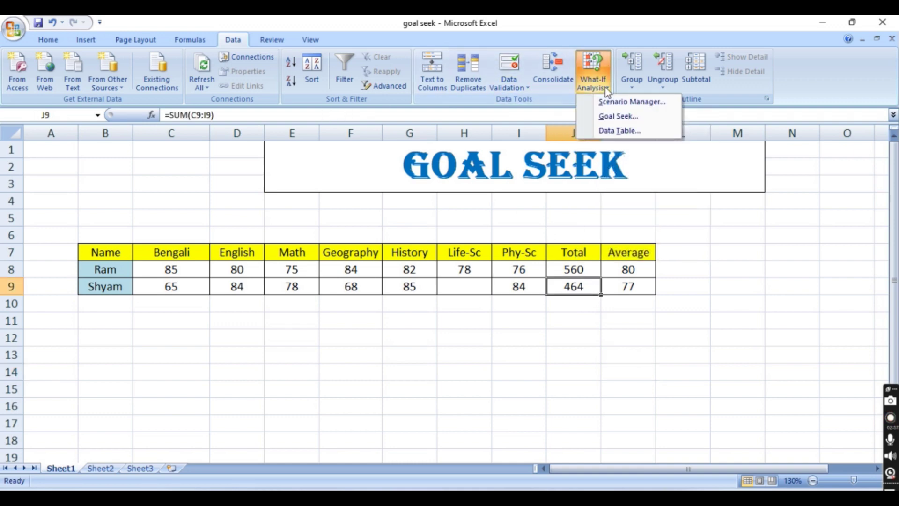
left_click(617, 117)
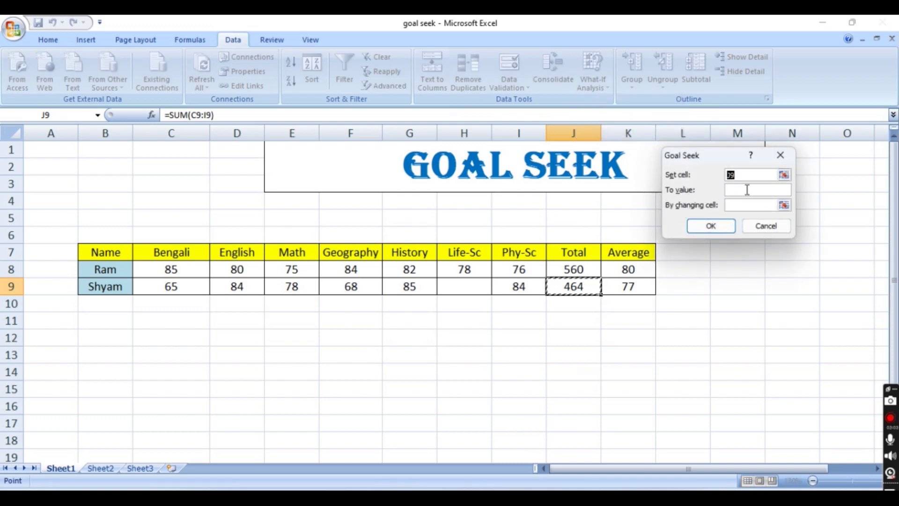
left_click(747, 189)
type("540")
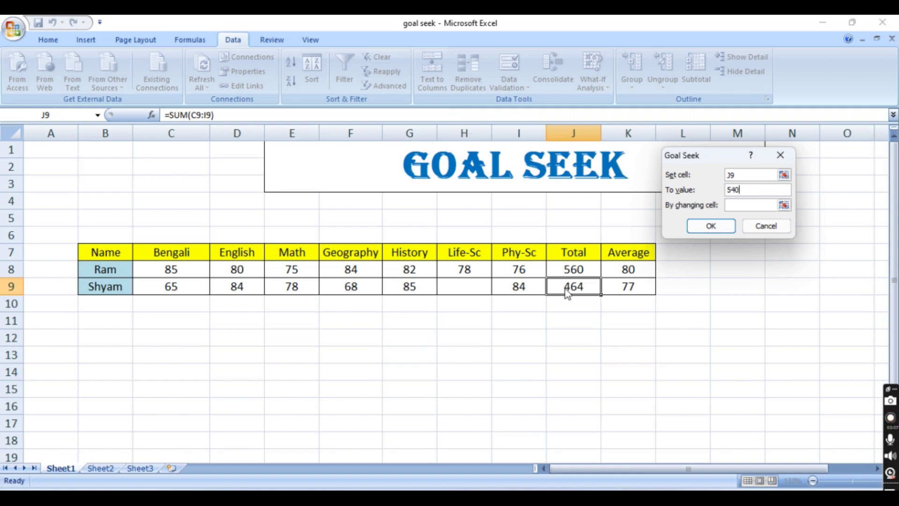
left_click(761, 204)
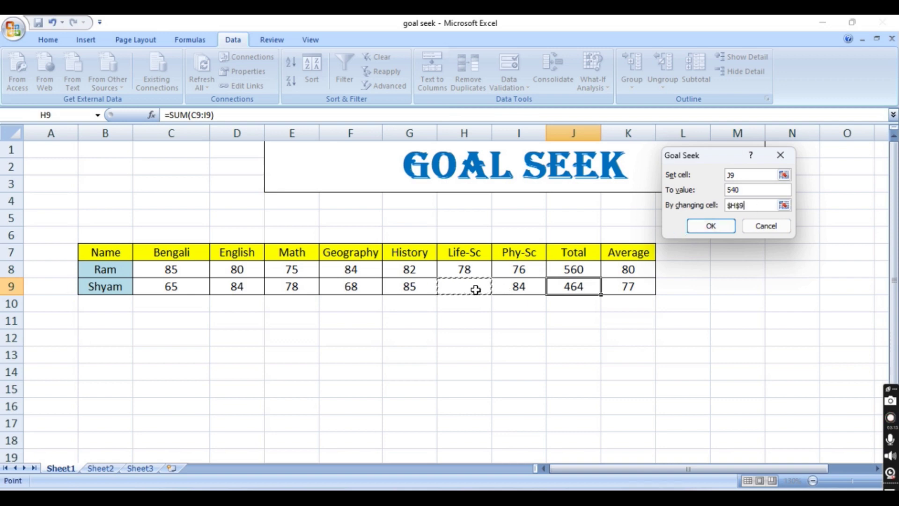
left_click(727, 227)
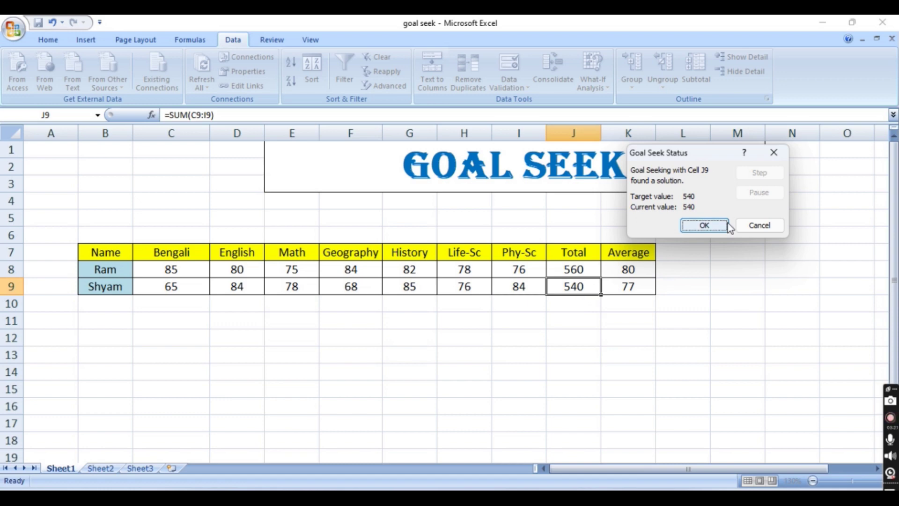
left_click(704, 225)
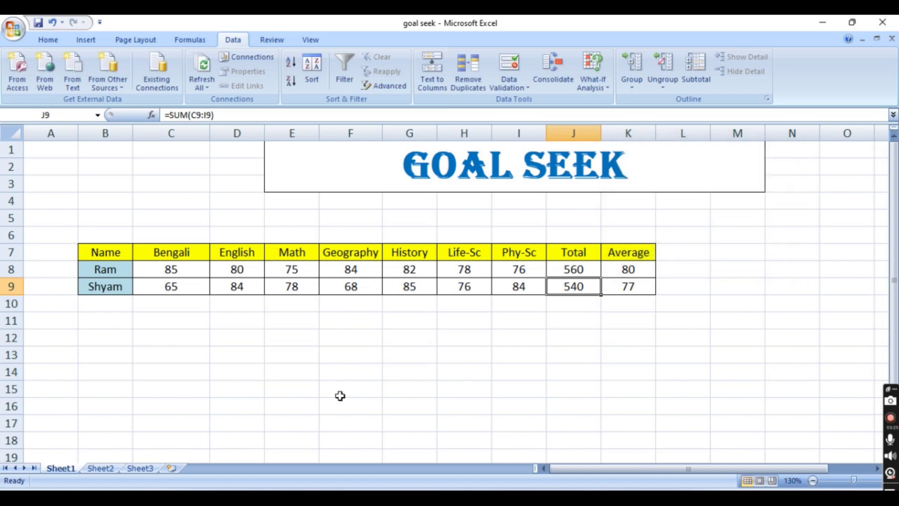
- Switch to Sheet2 and review Purchase 5525, Sale 5800 and the Profit cell
left_click(99, 470)
left_click(533, 326)
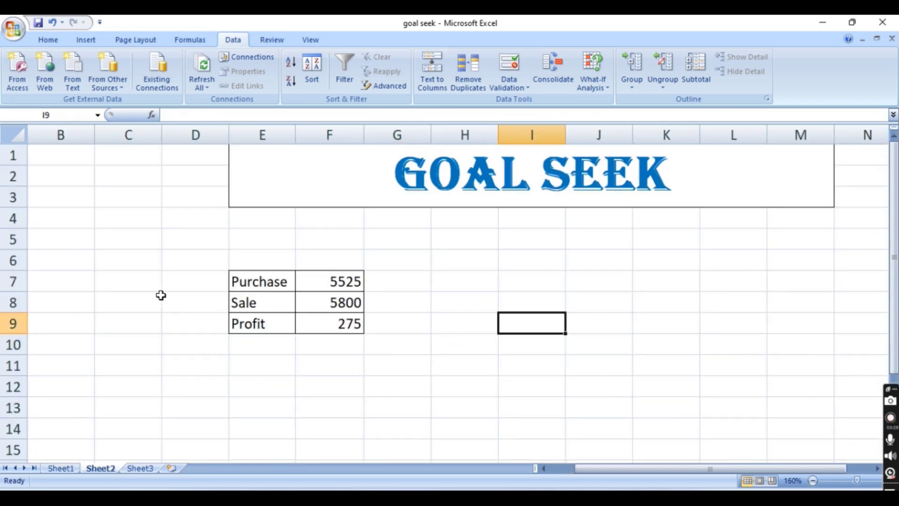
left_click_drag(220, 256, 373, 355)
left_click(596, 362)
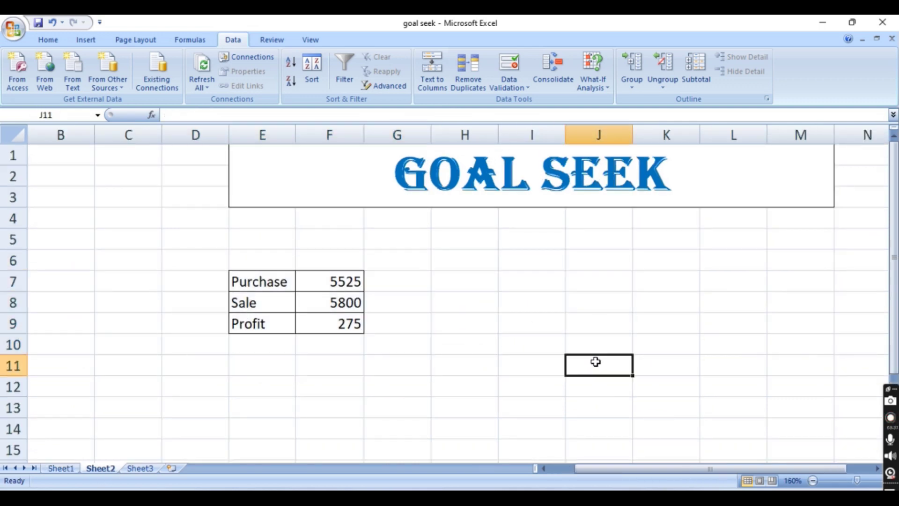
left_click(353, 286)
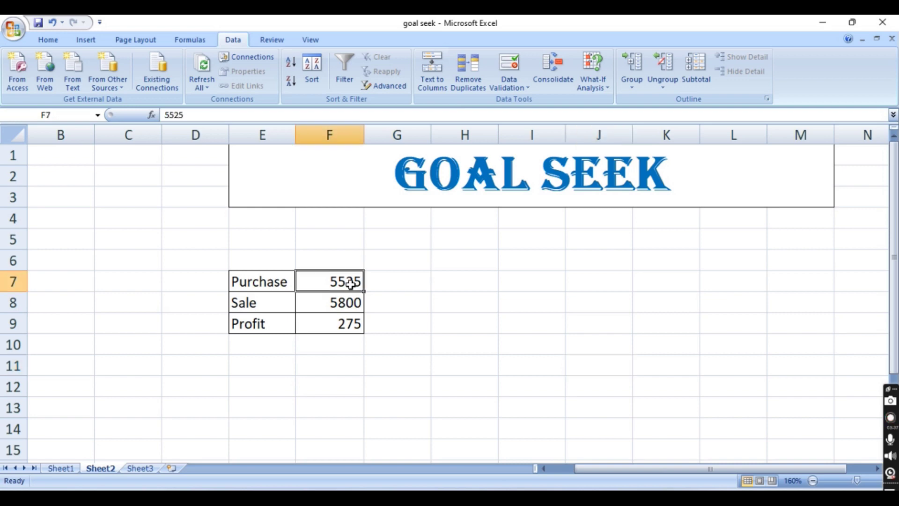
left_click(269, 309)
left_click(342, 302)
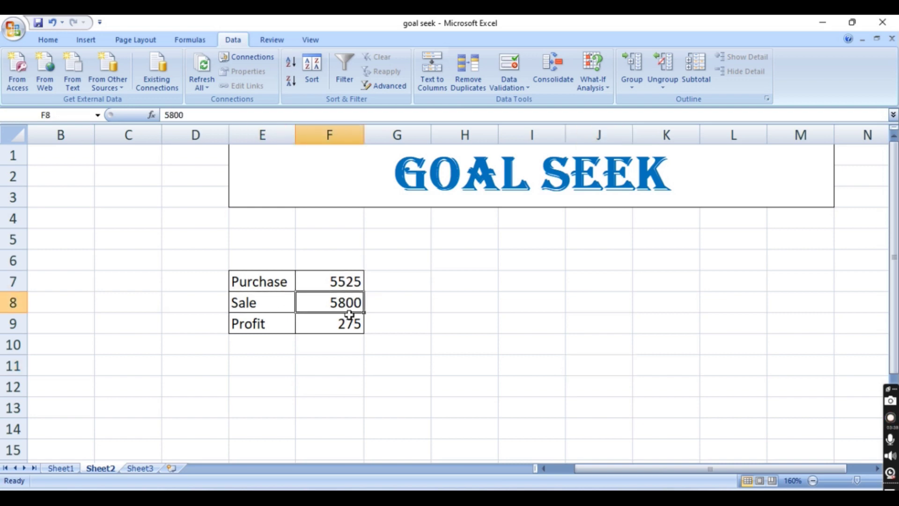
left_click(335, 324)
left_click(482, 315)
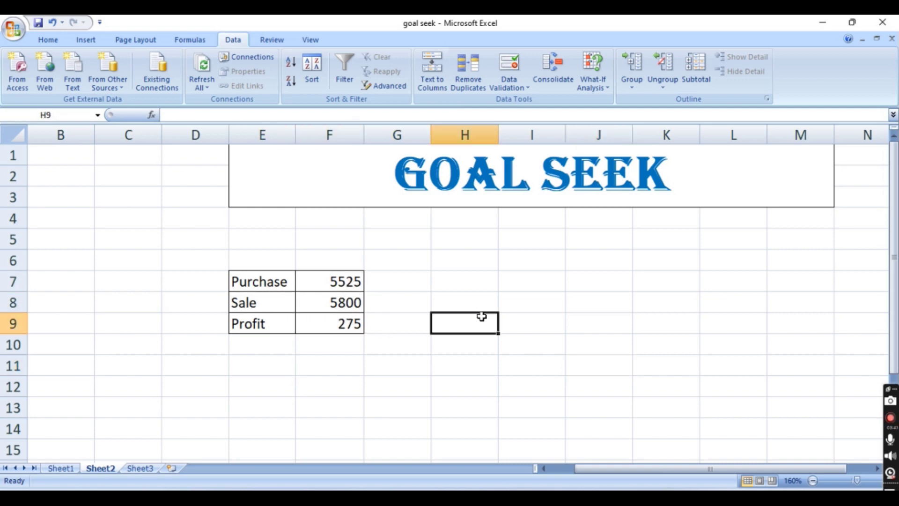
- Compare the Profit formula =F8-F7 with Sale and Purchase, leaving Profit F9 selected
left_click(337, 323)
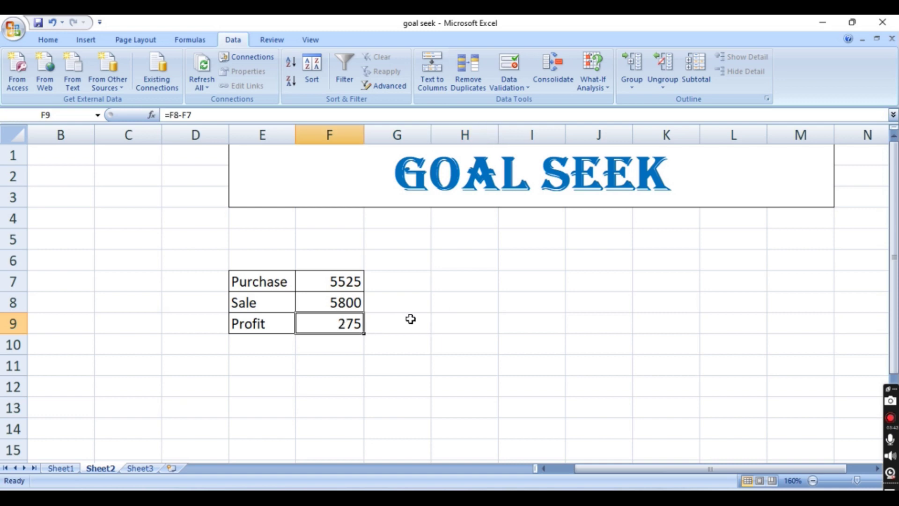
left_click(345, 300)
left_click(349, 281)
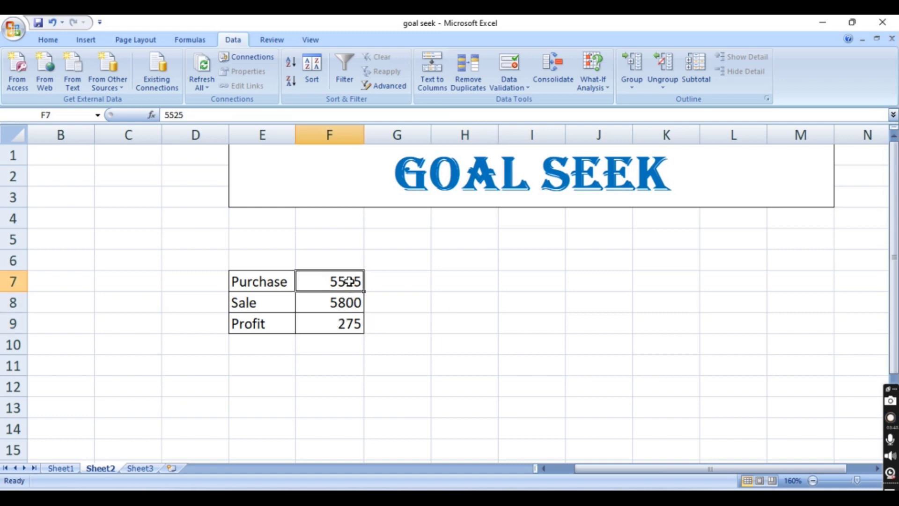
left_click(332, 323)
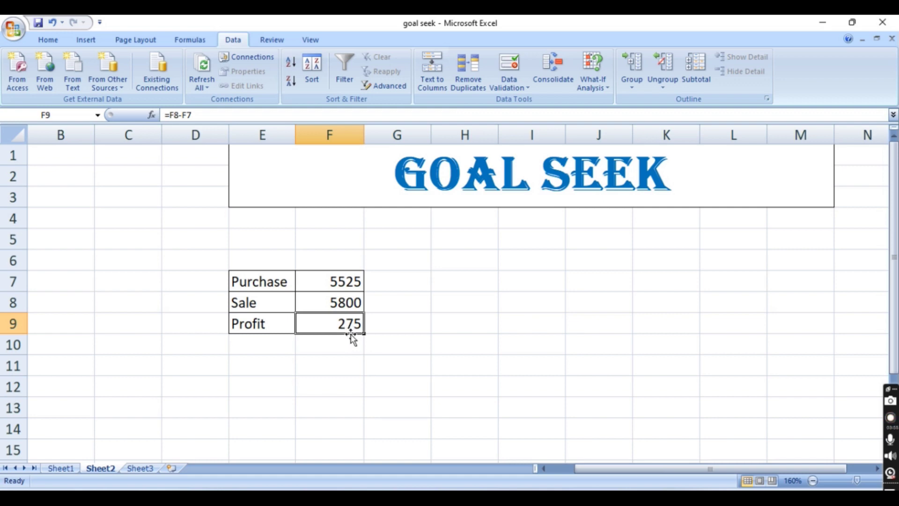
left_click(444, 321)
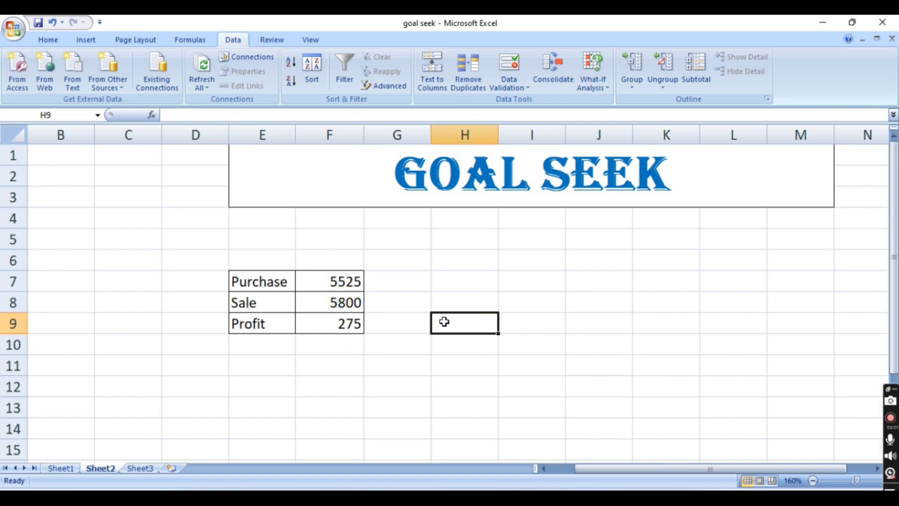
left_click(350, 306)
left_click(338, 327)
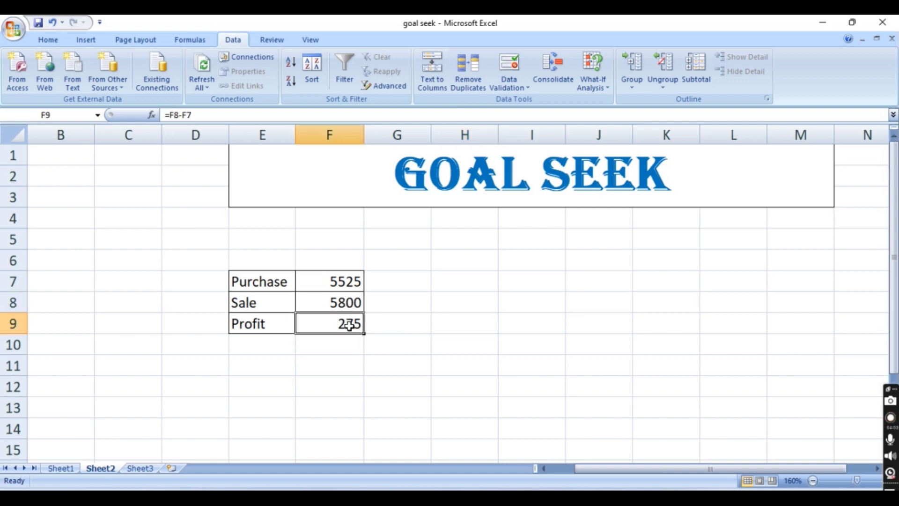
left_click(438, 345)
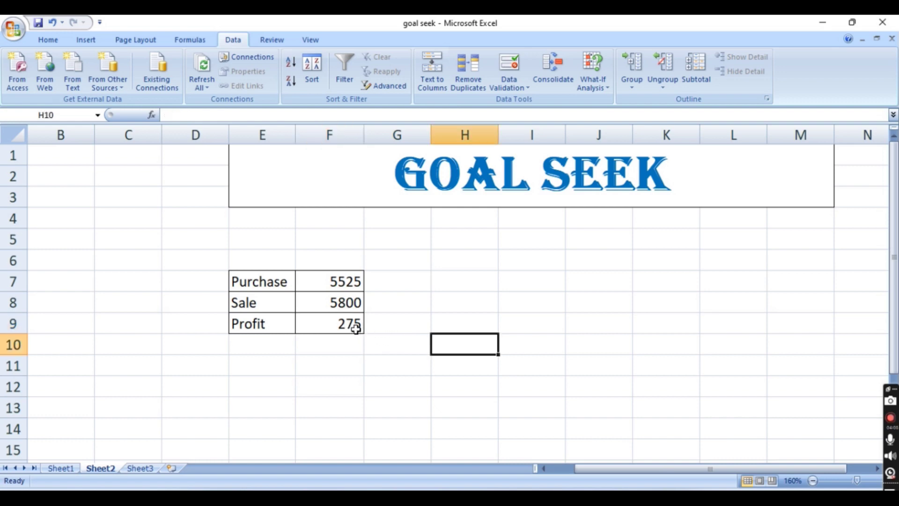
left_click(340, 324)
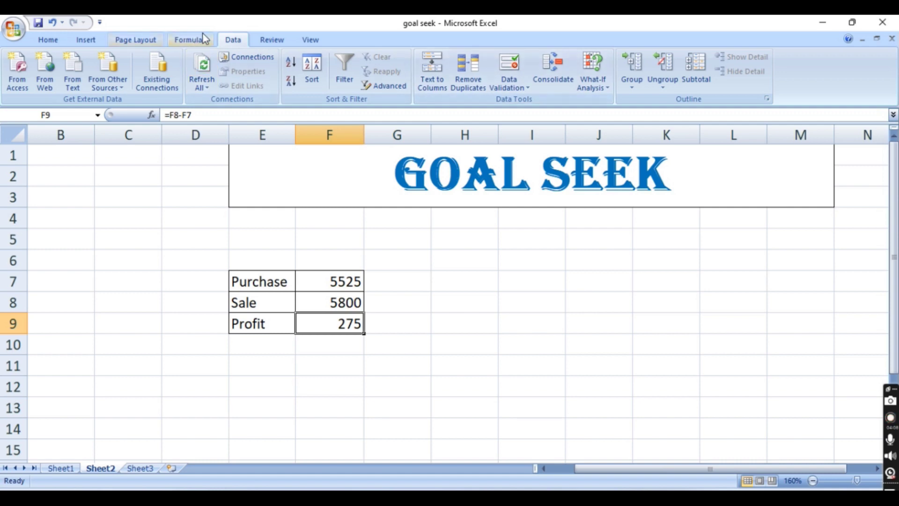
- Goal Seek Profit F9 to 500 by changing Sale F8, which becomes 6025
left_click(594, 85)
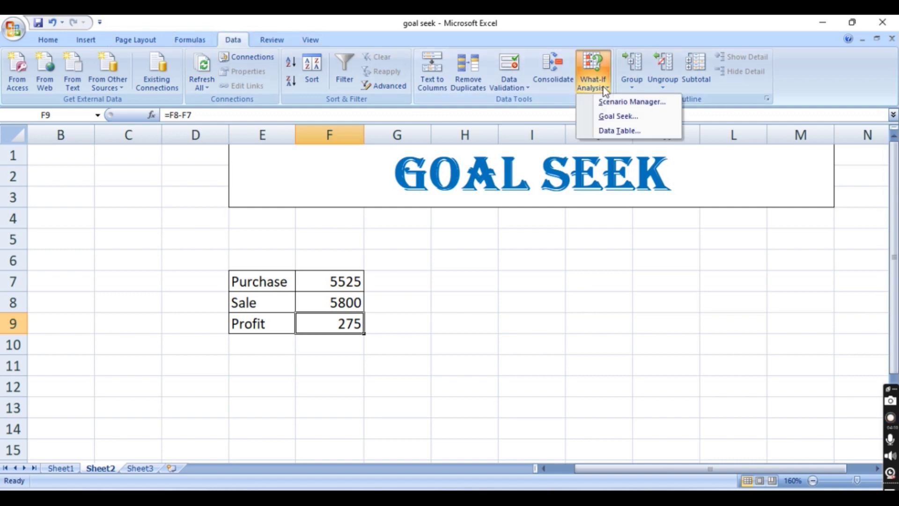
left_click(623, 116)
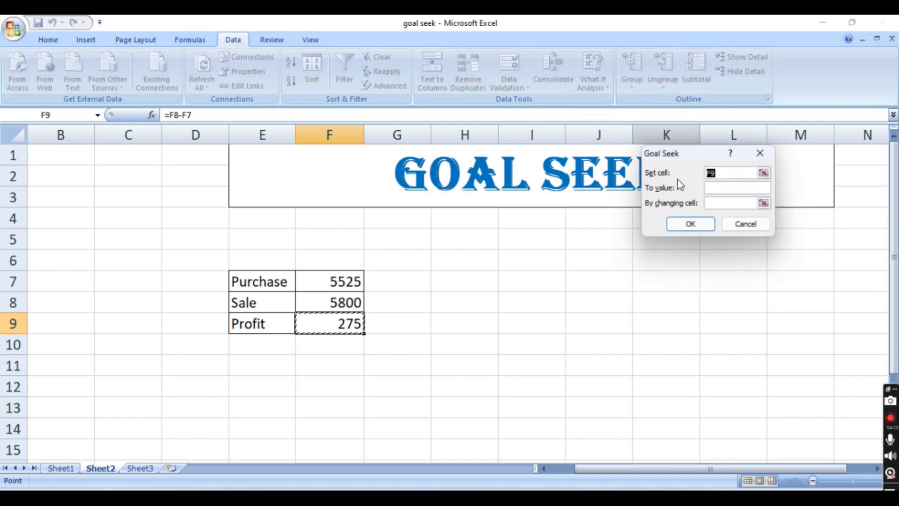
left_click(716, 189)
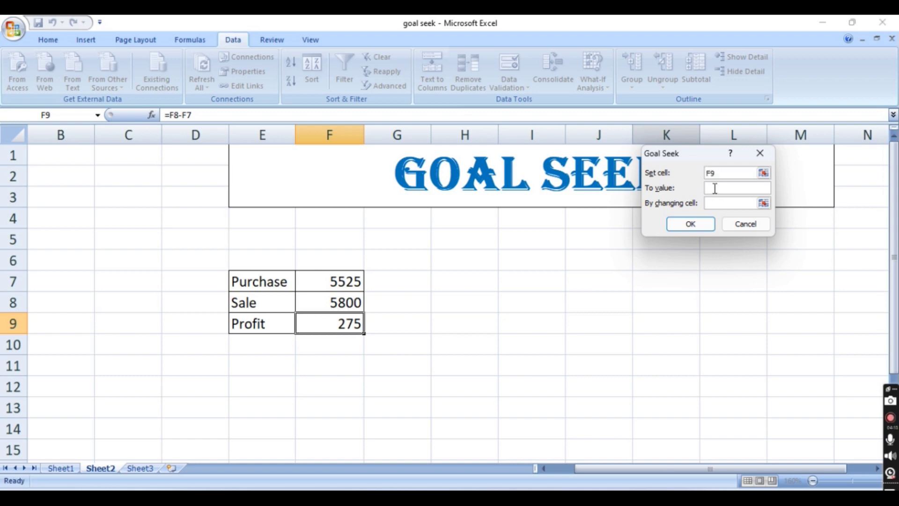
type("500")
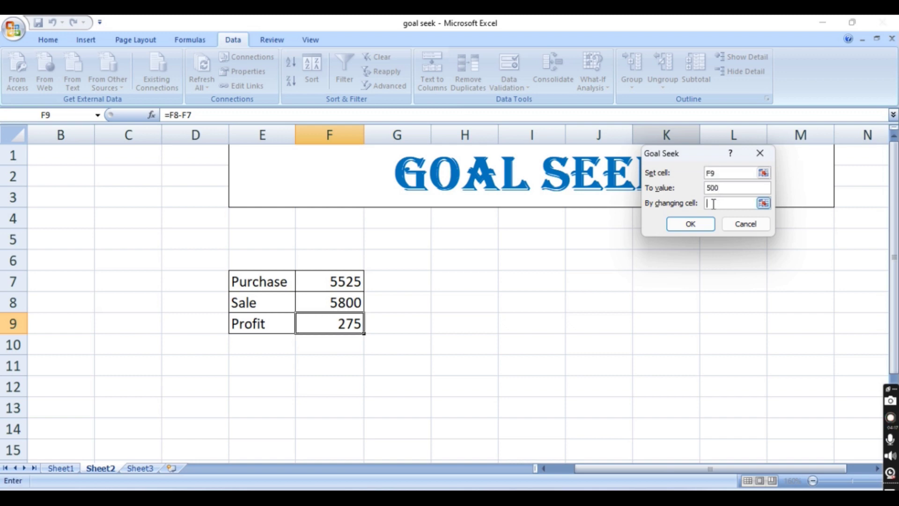
left_click_drag(689, 157, 681, 144)
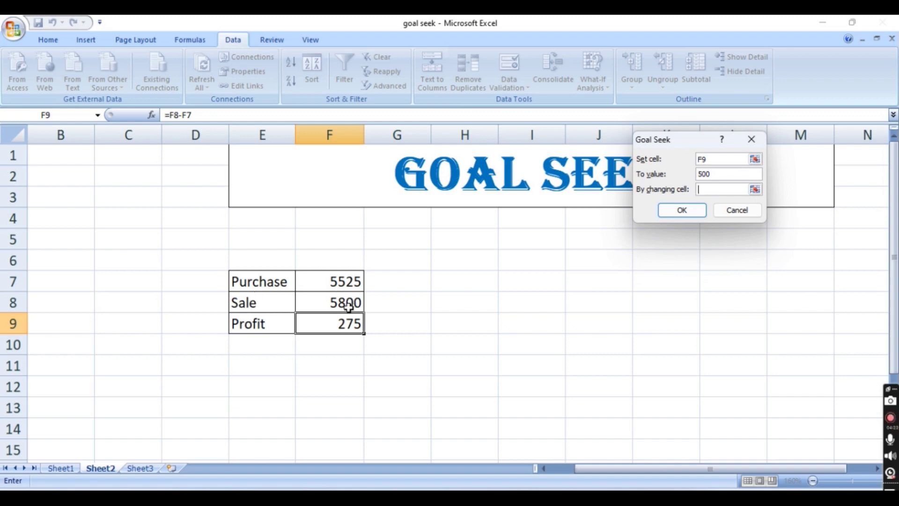
left_click(348, 307)
left_click(686, 214)
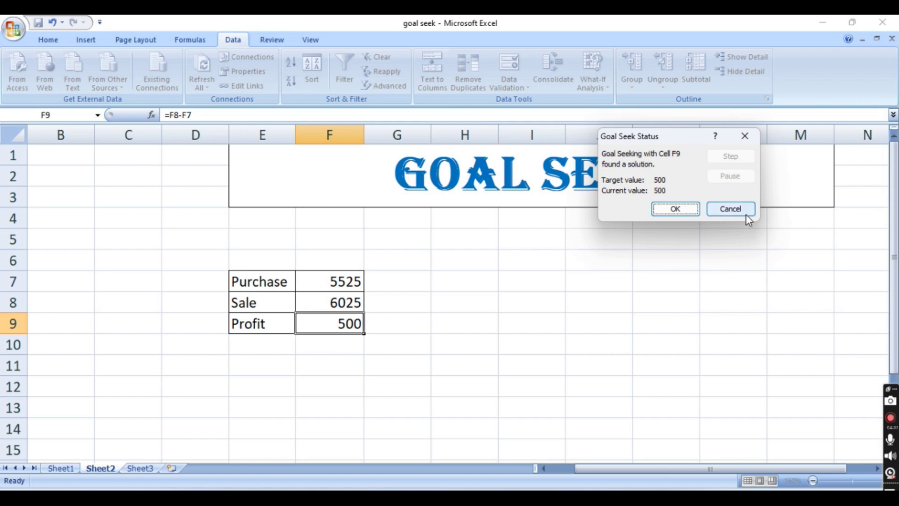
left_click_drag(681, 138, 670, 249)
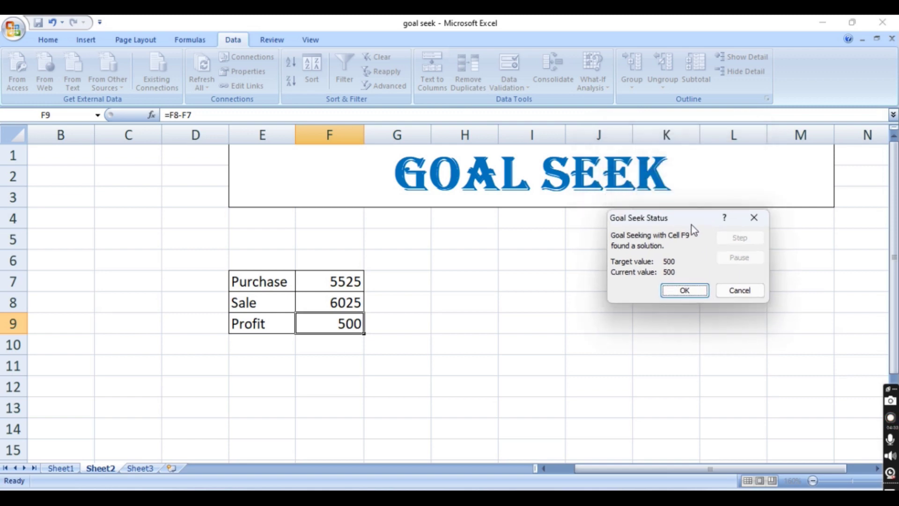